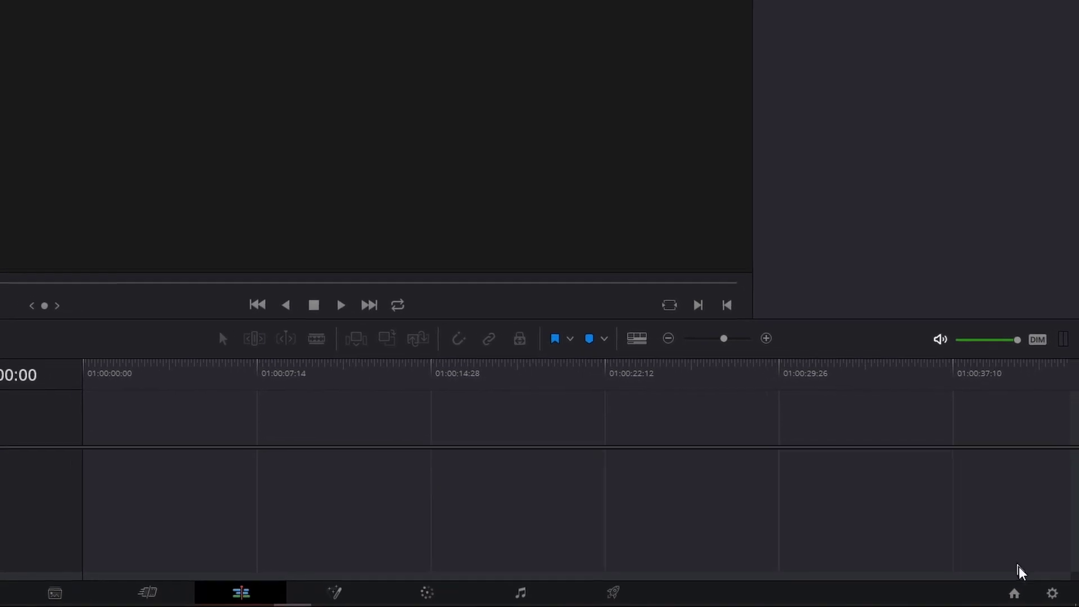
- In Project Settings, set the timeline processing size to 1080 x 1920 and save
left_click(1048, 590)
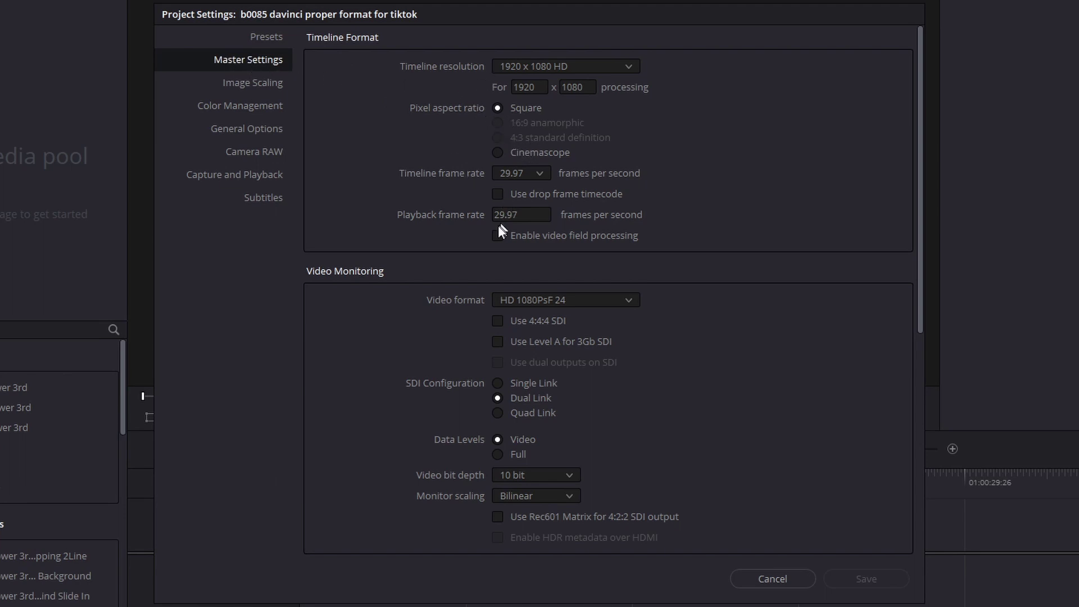
left_click(631, 67)
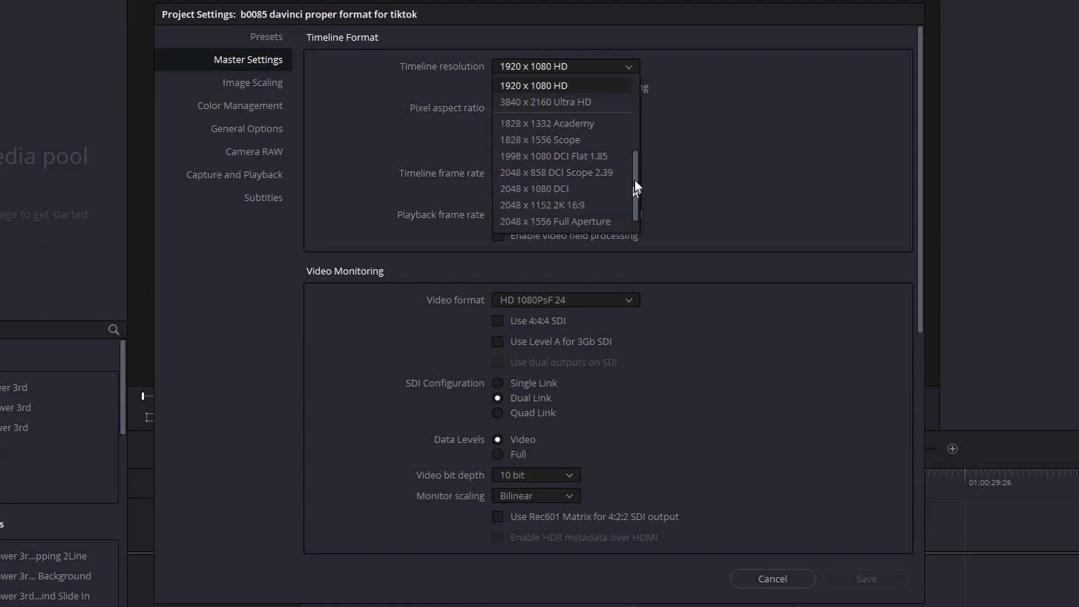
left_click_drag(635, 180, 662, 182)
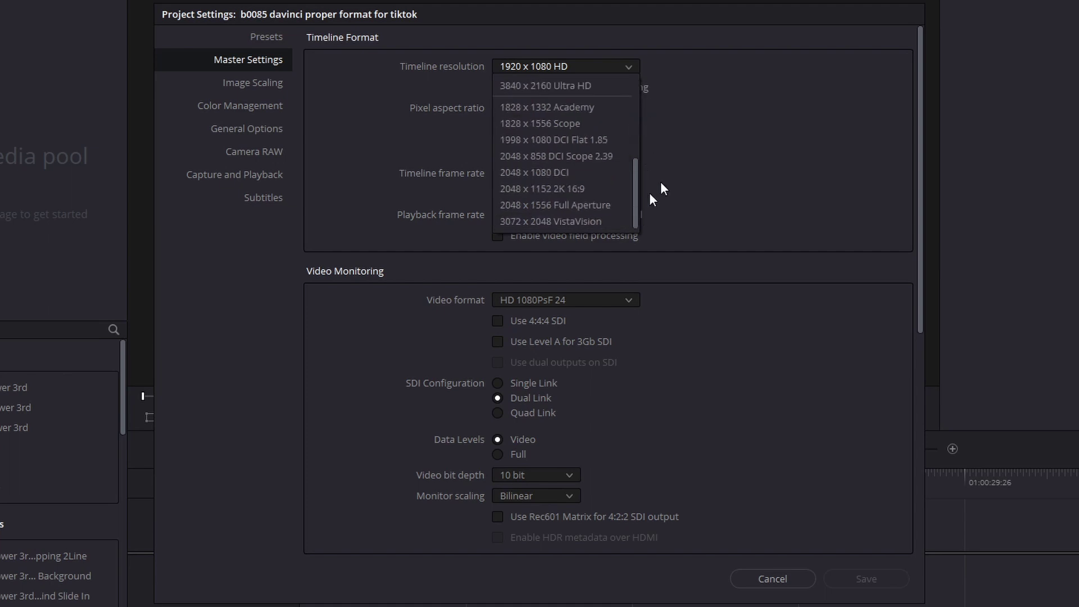
left_click(662, 188)
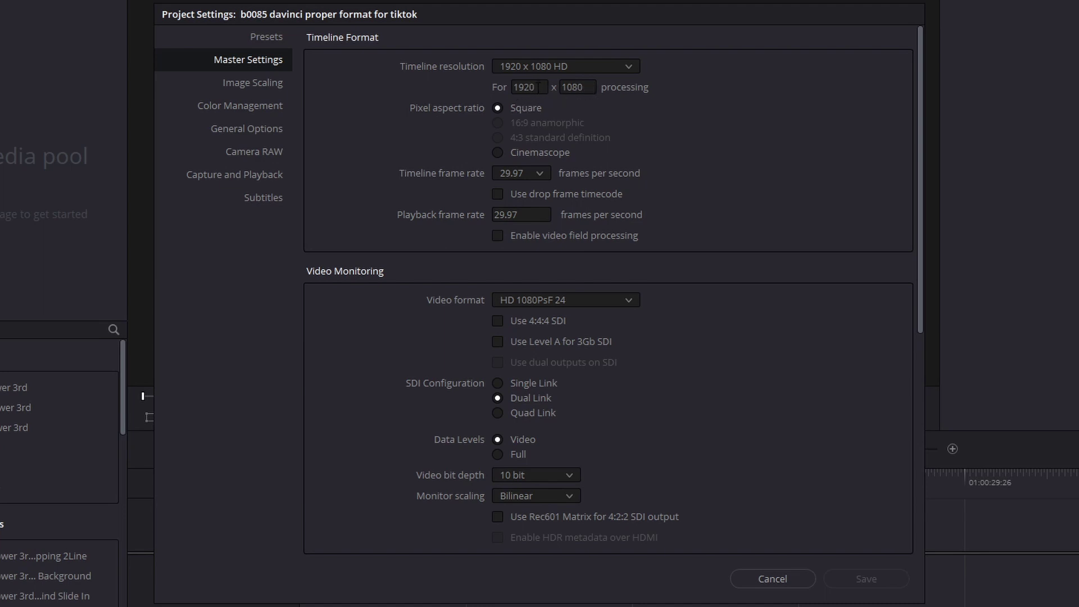
left_click_drag(540, 87, 513, 89)
type("1080")
key("Tab")
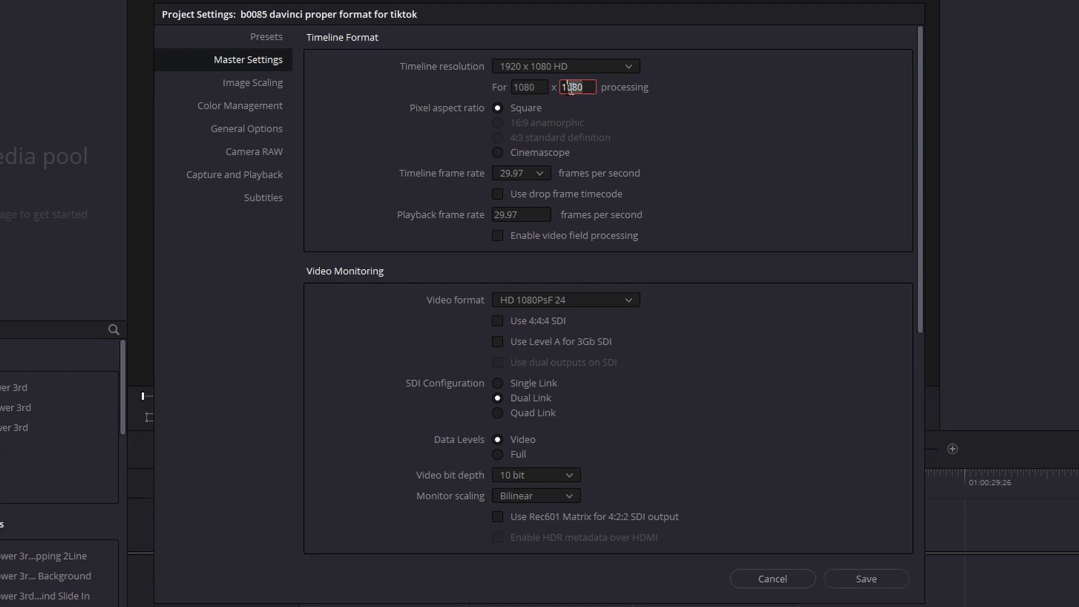
type("192")
left_click(842, 576)
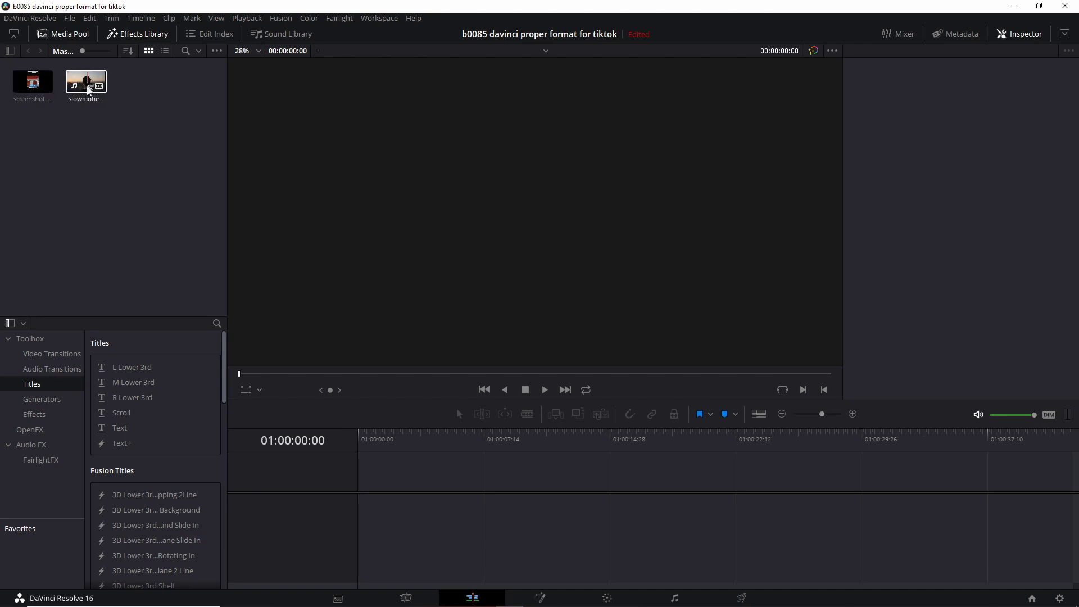
- Drop slowmoheadla.mov onto a new timeline and play it back
left_click_drag(83, 90, 361, 501)
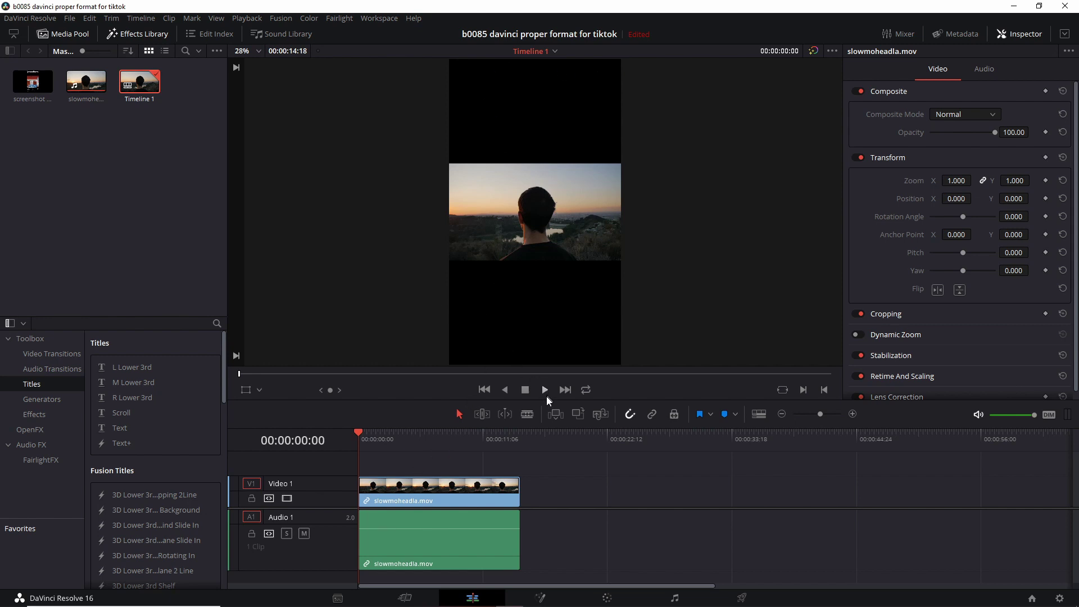
left_click(546, 390)
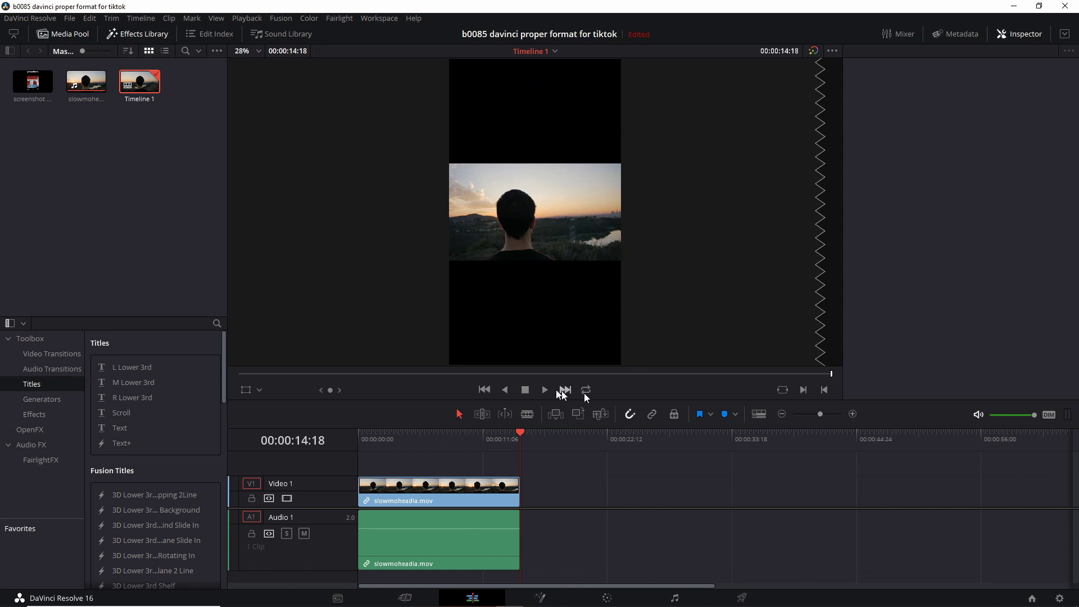
- Scale the V1 clip to zoom 2.410 at Position X 171, then preview it from the start
left_click(418, 496)
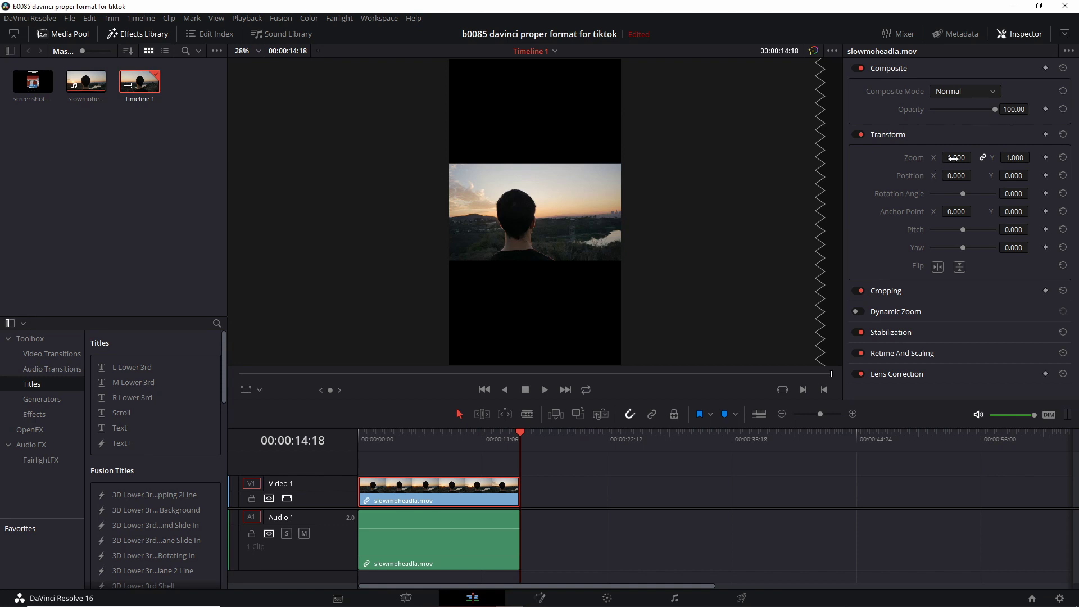
left_click_drag(956, 157, 1001, 157)
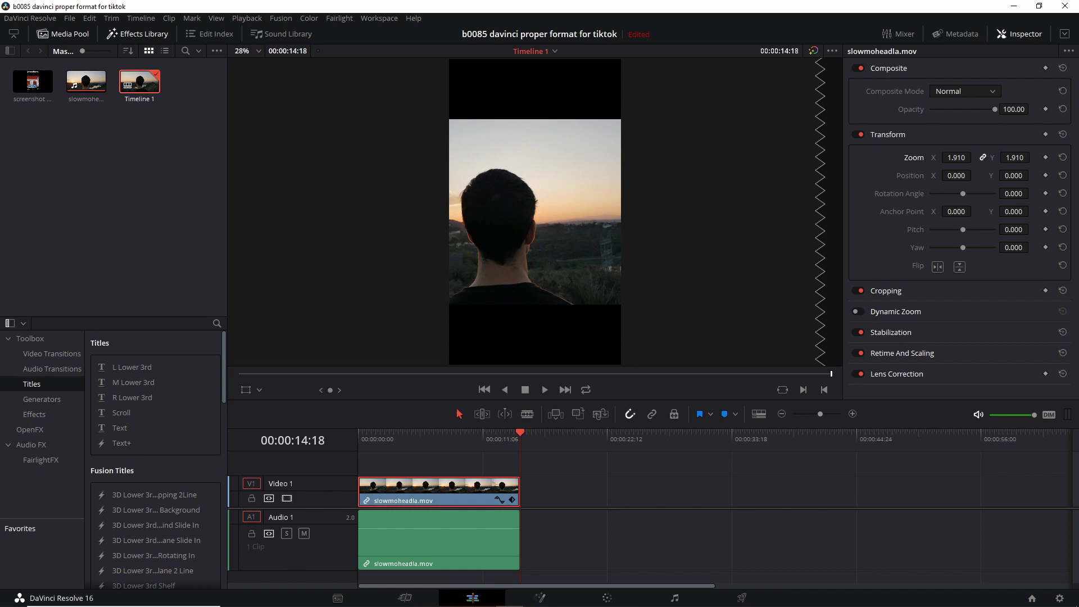
left_click_drag(965, 176, 981, 175)
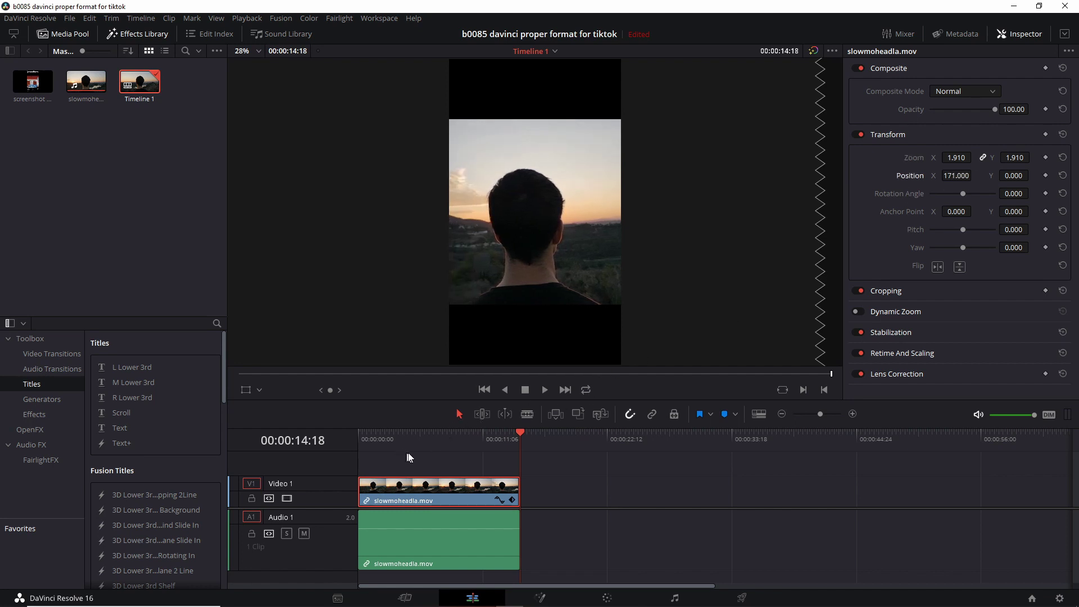
left_click(369, 440)
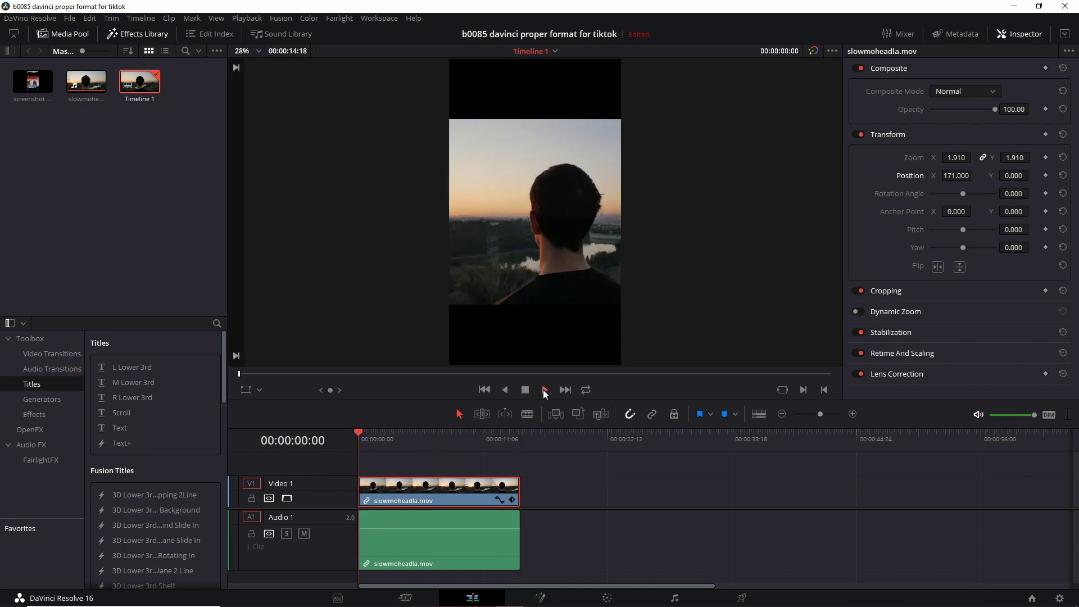
left_click(545, 390)
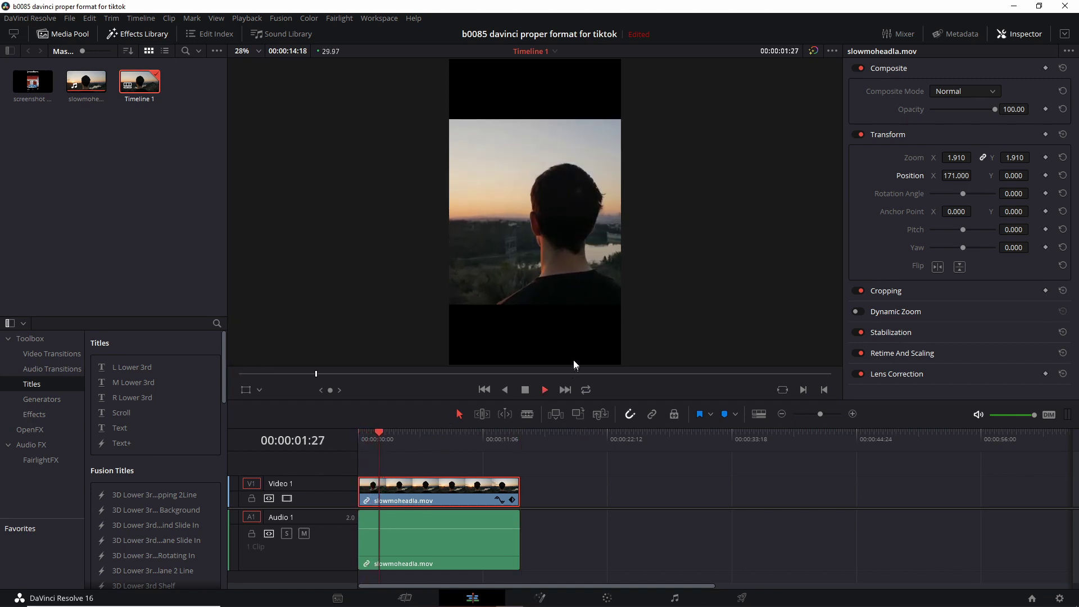
left_click(525, 391)
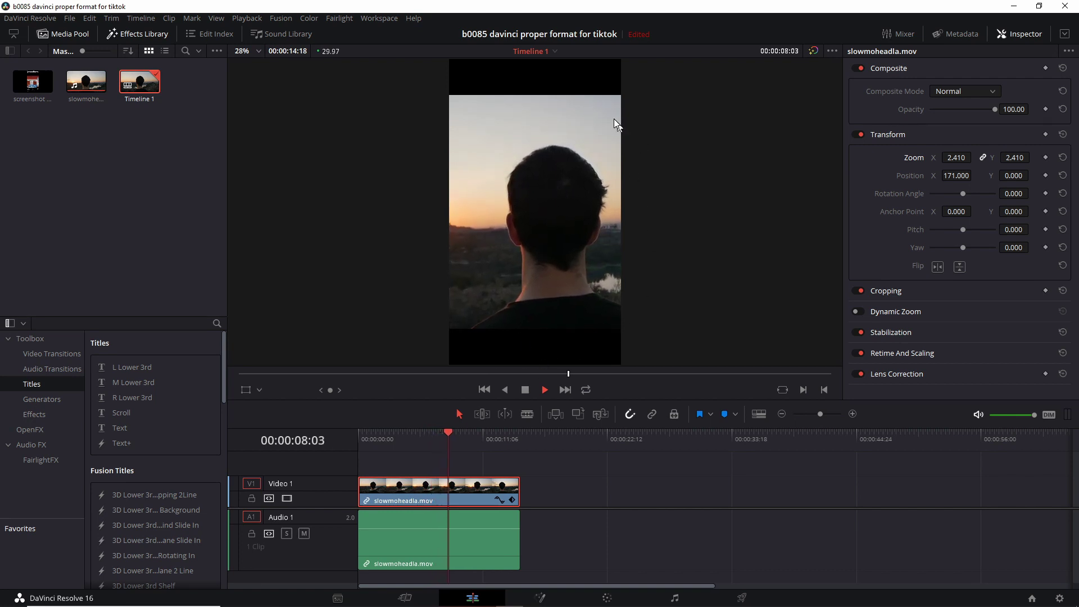
left_click(481, 433)
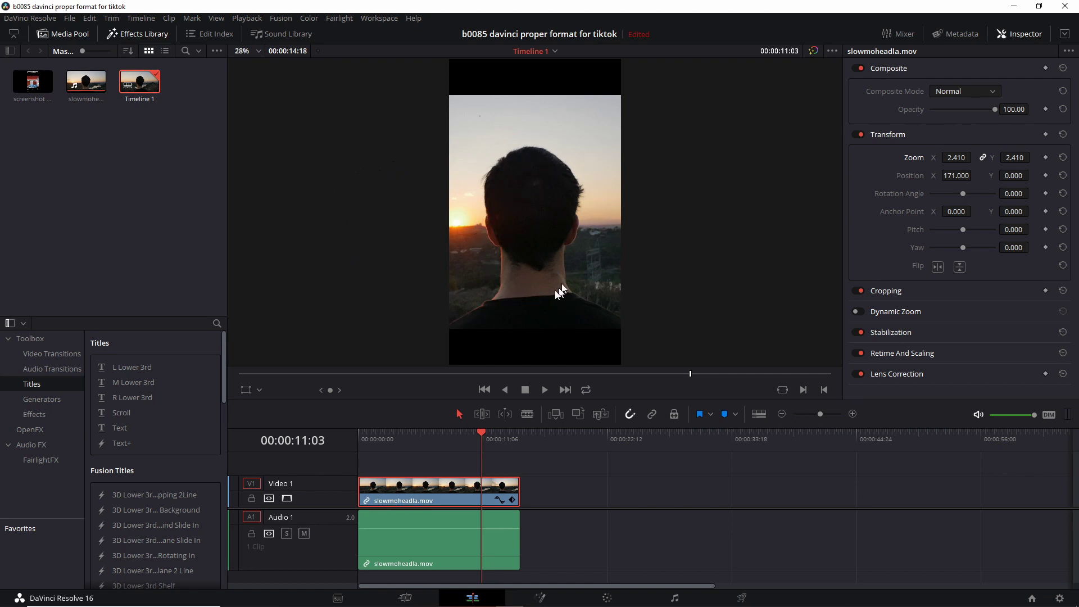
left_click(48, 96)
left_click(35, 90)
- Put screenshot guide.png on V2 at 40.87 opacity, extended to the clip's full length, and play
left_click_drag(31, 85, 360, 474)
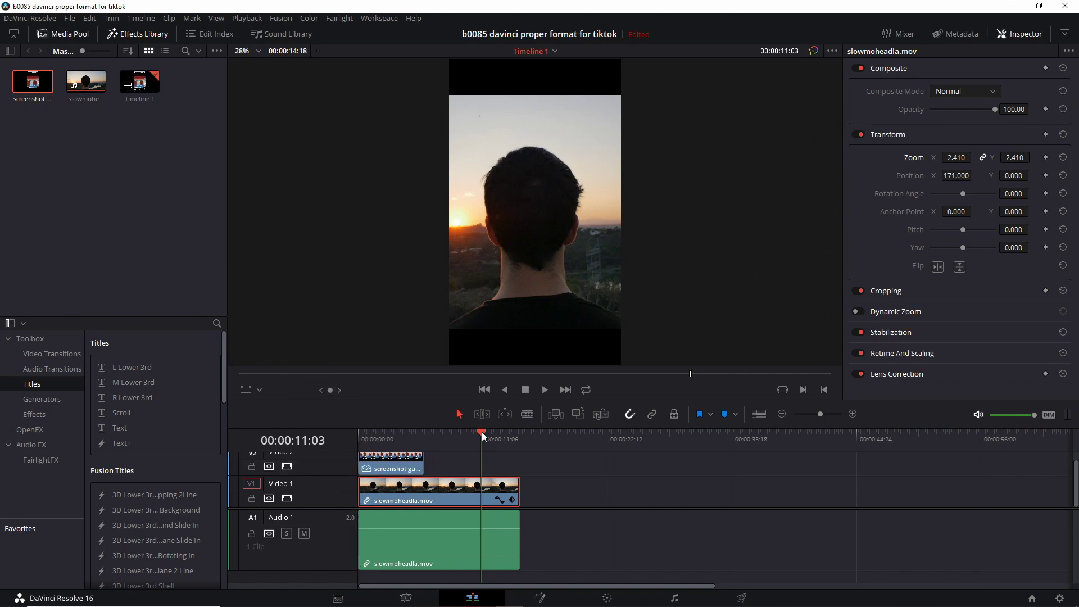
key("Home")
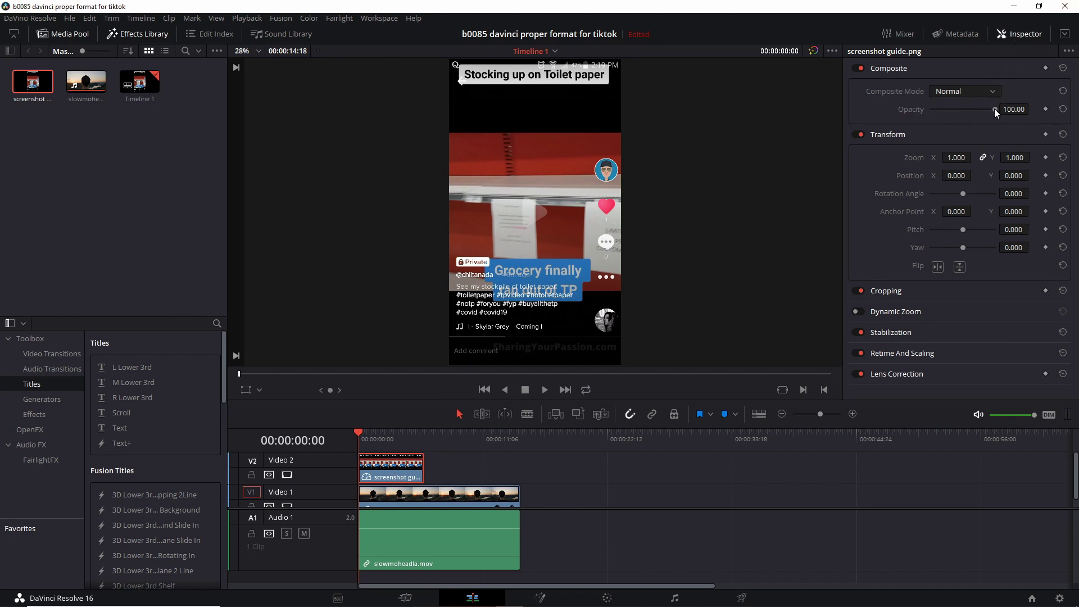
left_click_drag(994, 110, 957, 117)
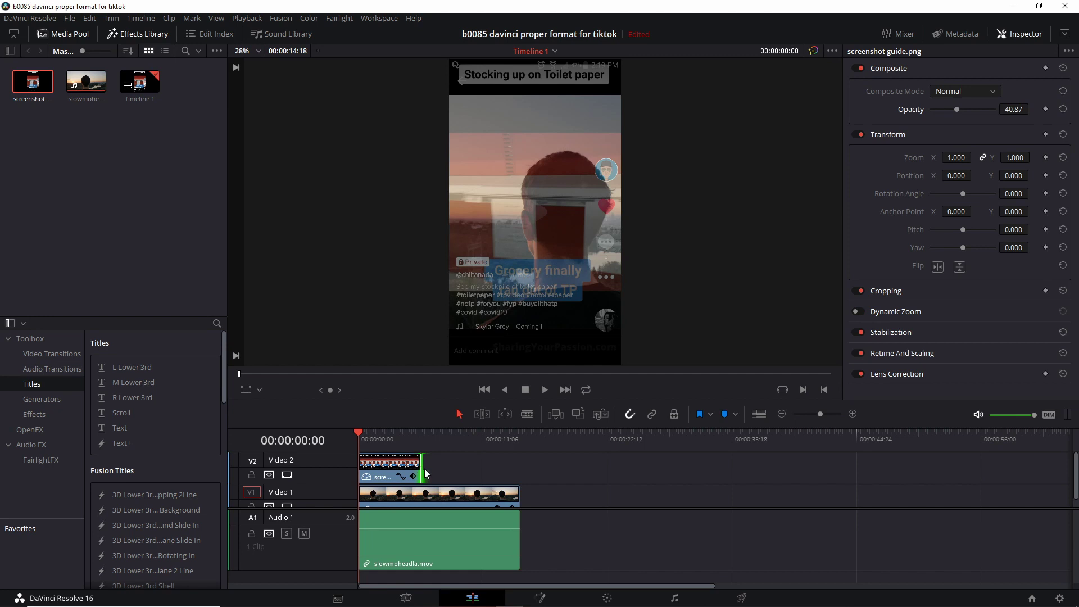
left_click_drag(426, 474, 521, 472)
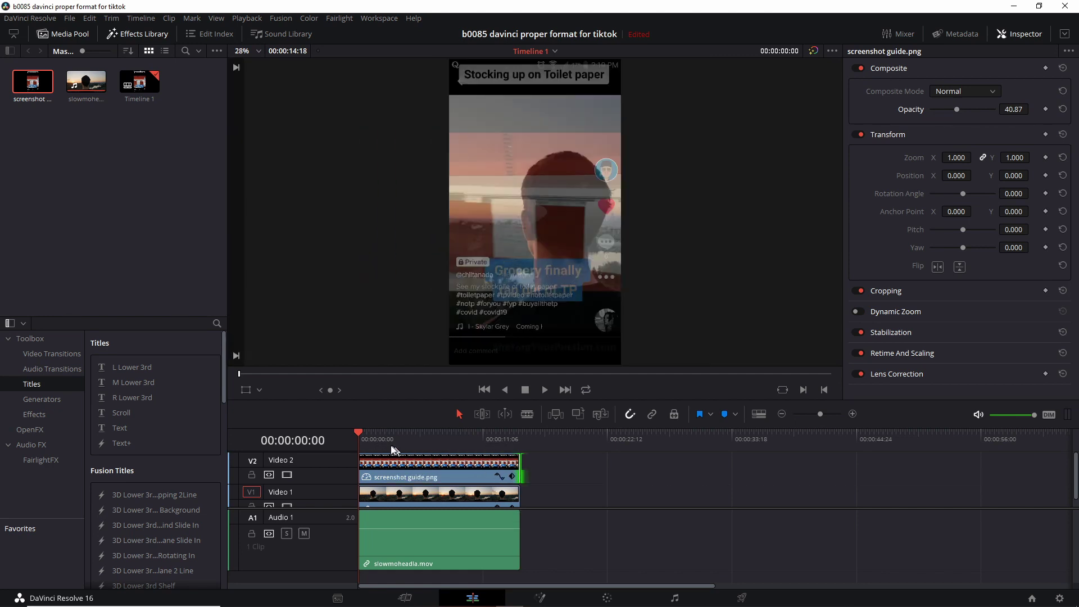
left_click(545, 389)
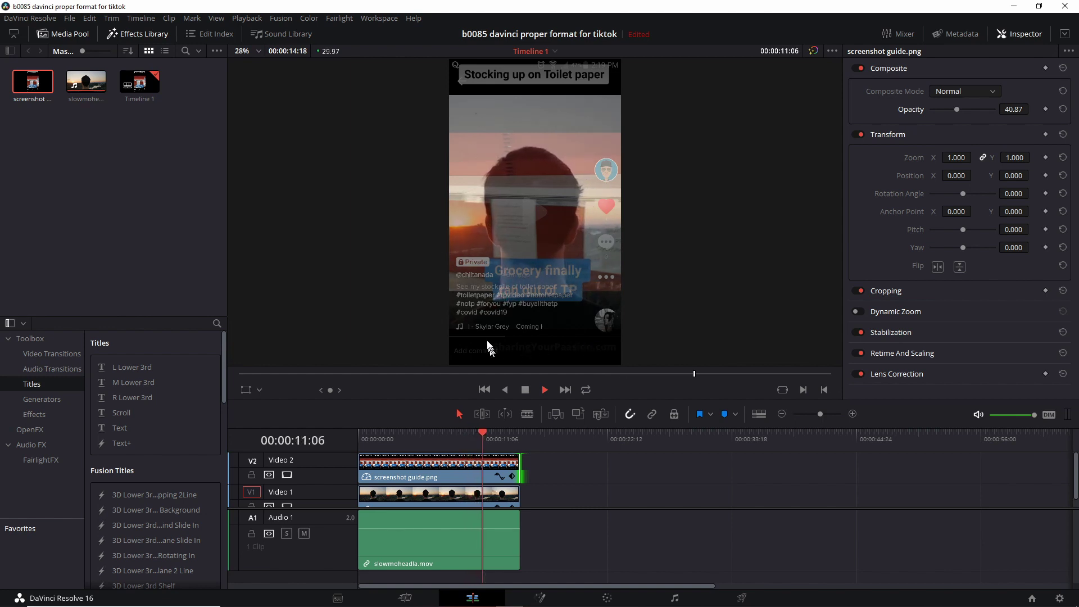
- Move the video clip to Position X 36 to line up with the TikTok guide, then preview it
key("space")
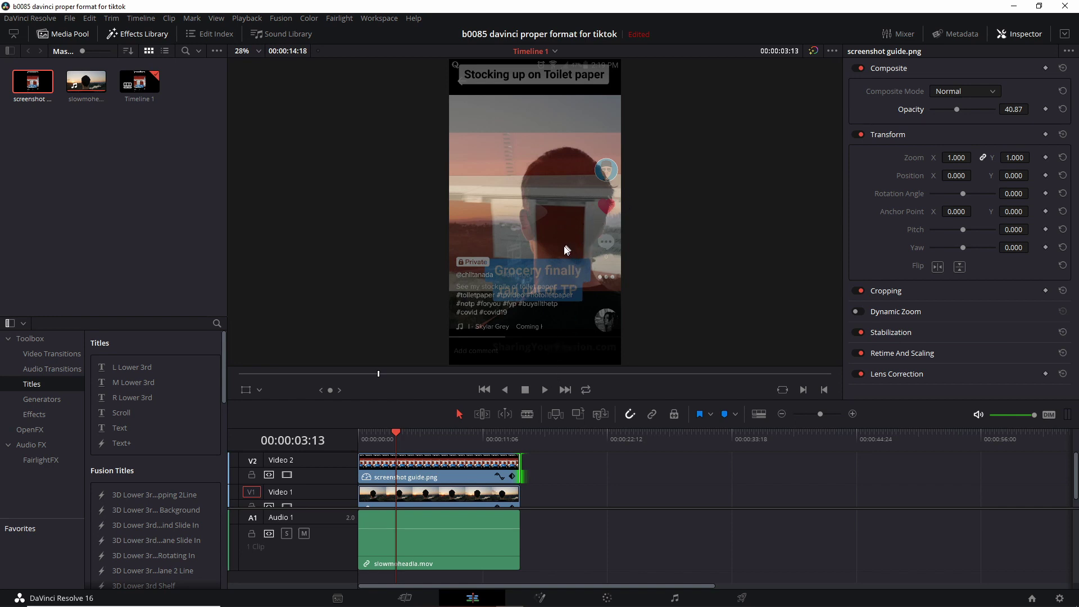
left_click(423, 495)
left_click_drag(957, 175, 882, 175)
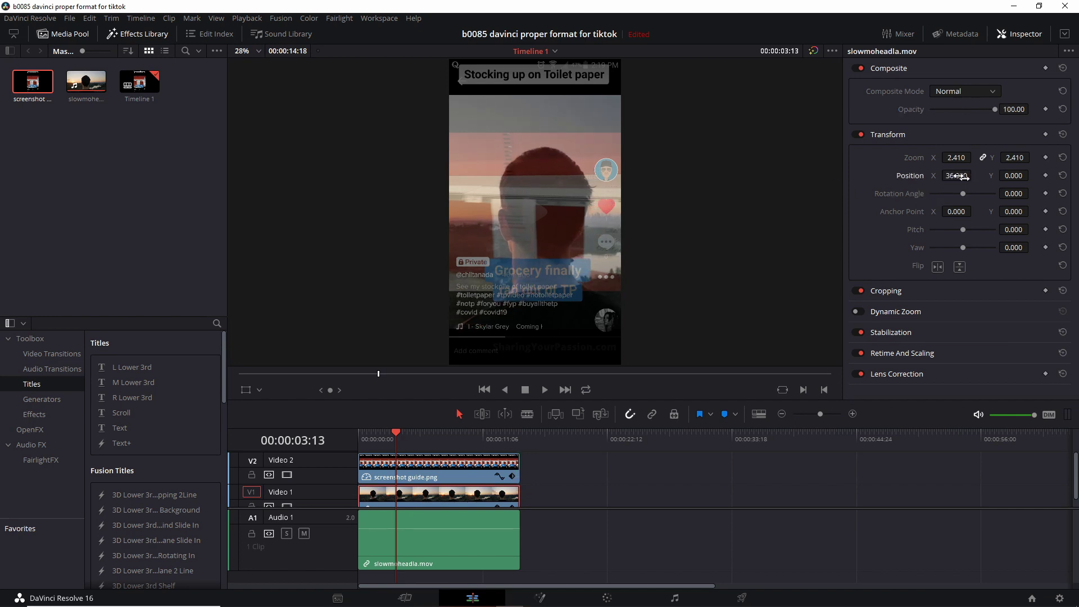
left_click(544, 388)
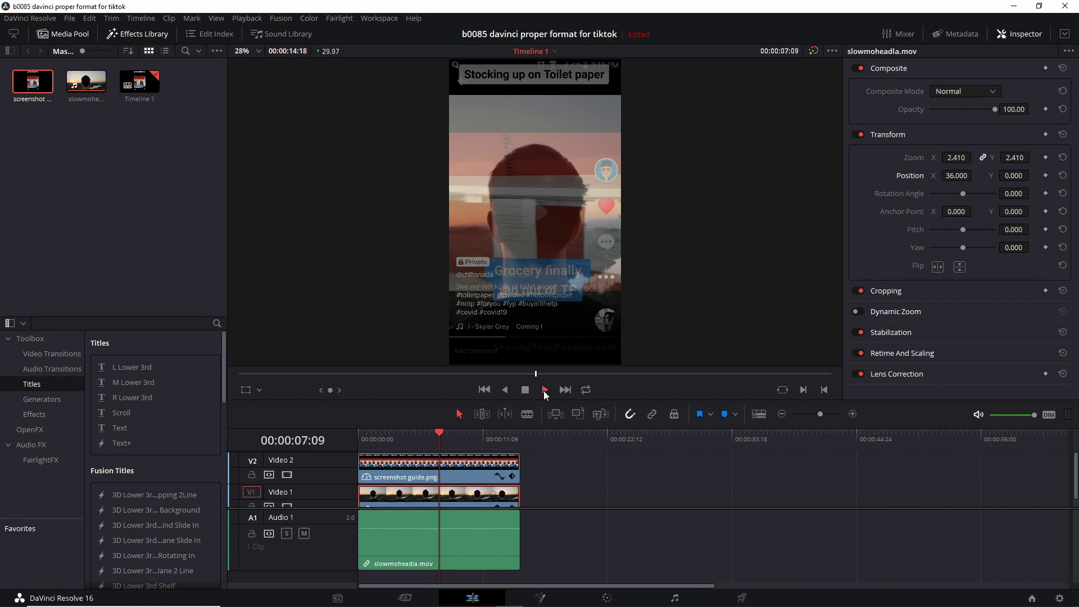
left_click(431, 479)
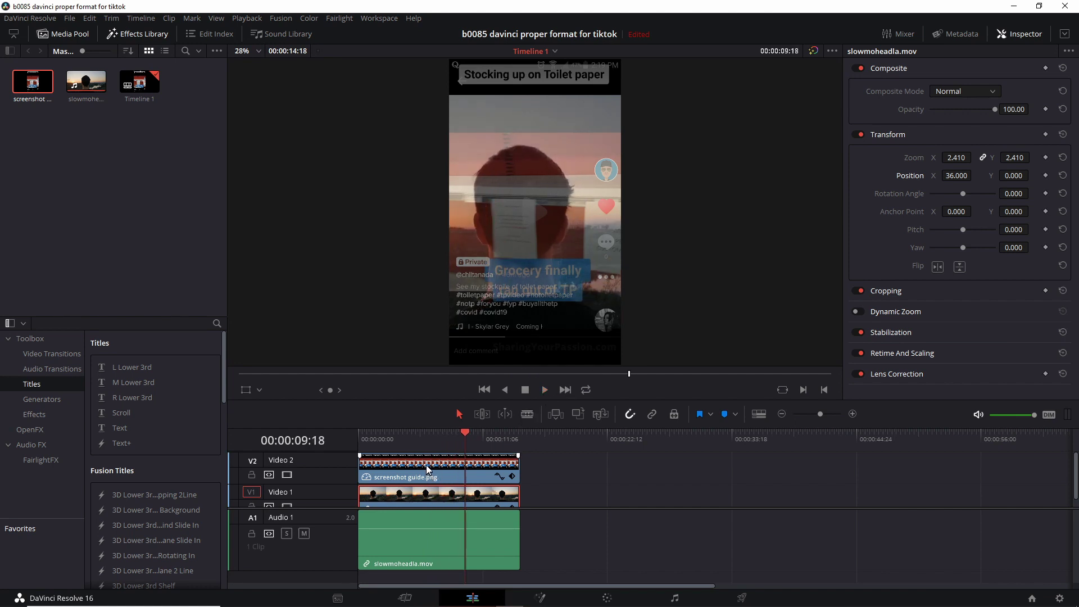
- Delete the screenshot guide overlay from the V2 track
left_click(427, 470)
key("Delete")
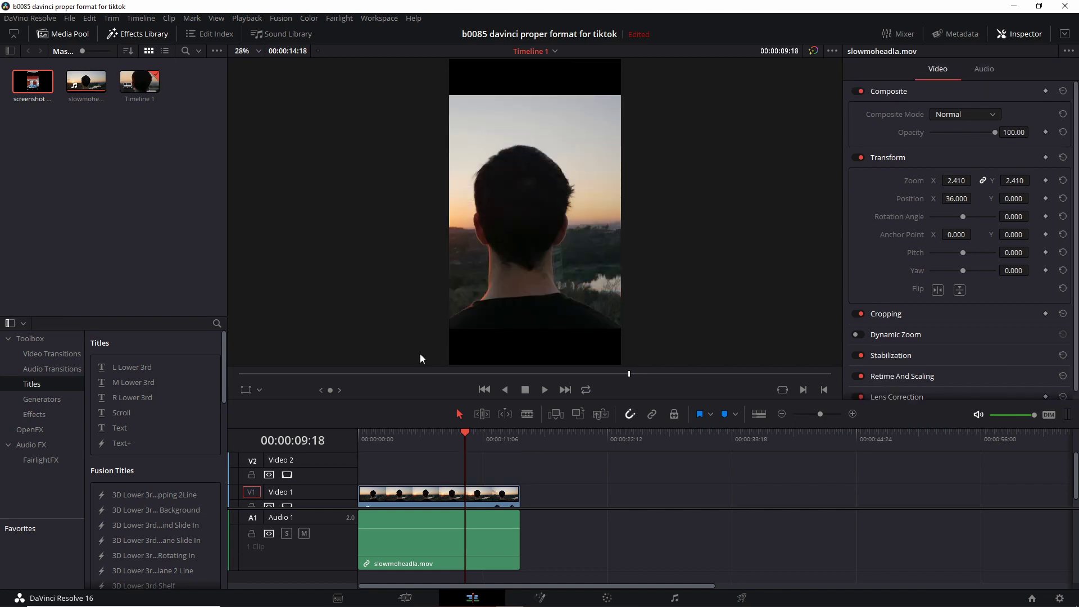
left_click(742, 598)
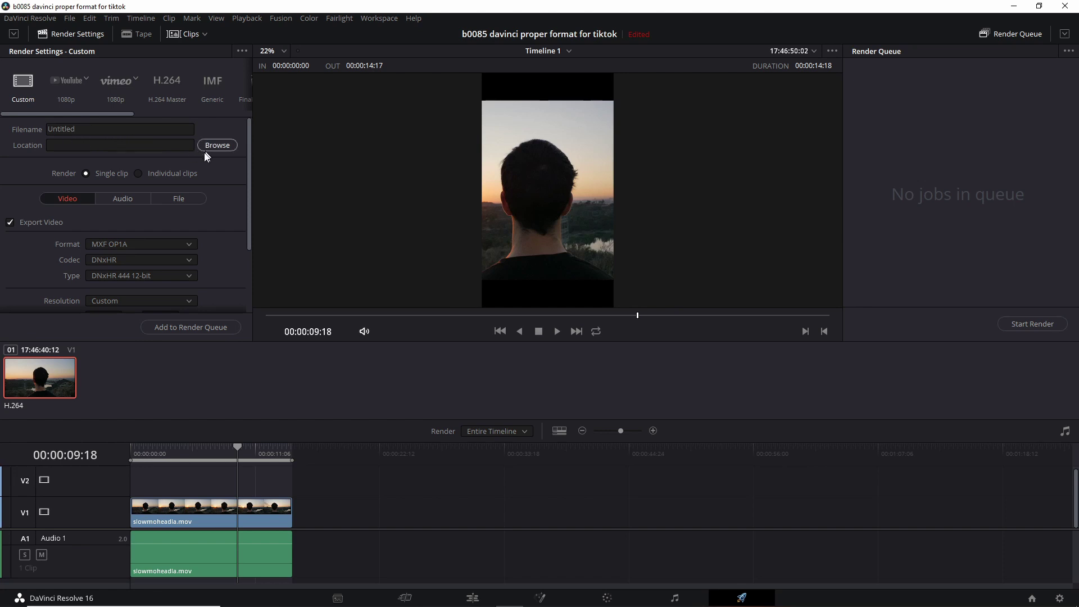
- Choose MP4 as the render format and check the H.264 codec at 1080 x 1920
scroll(125, 221, "down", 1)
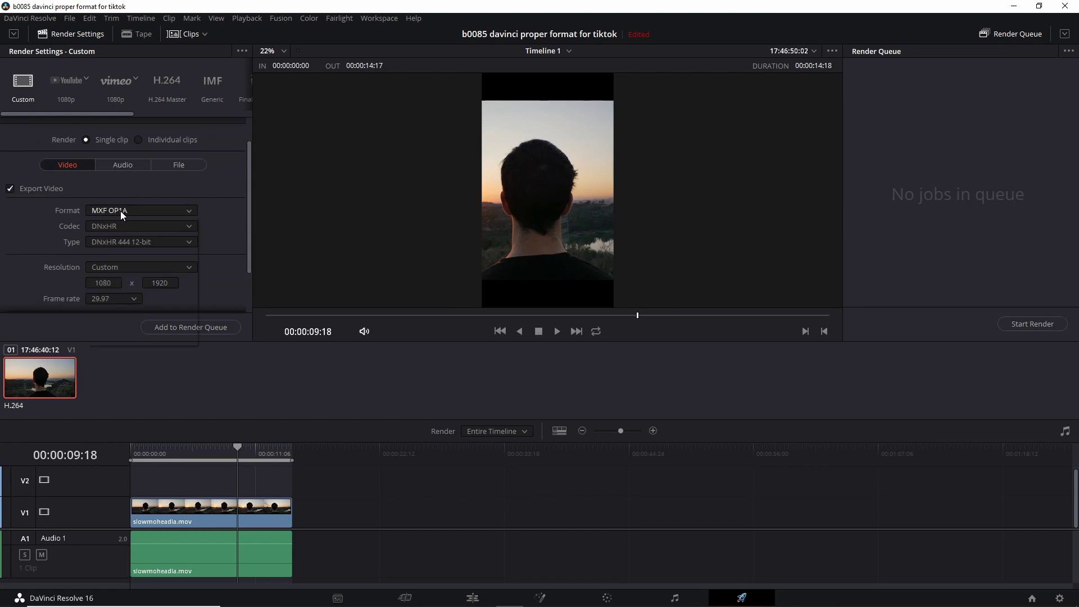
left_click(120, 211)
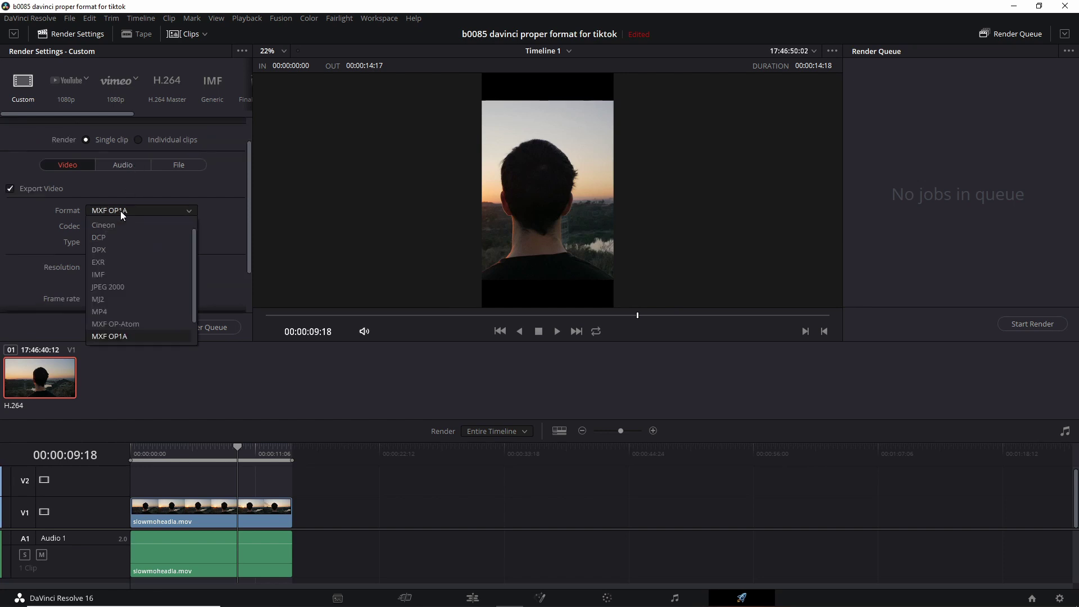
left_click(116, 313)
scroll(79, 241, "down", 1)
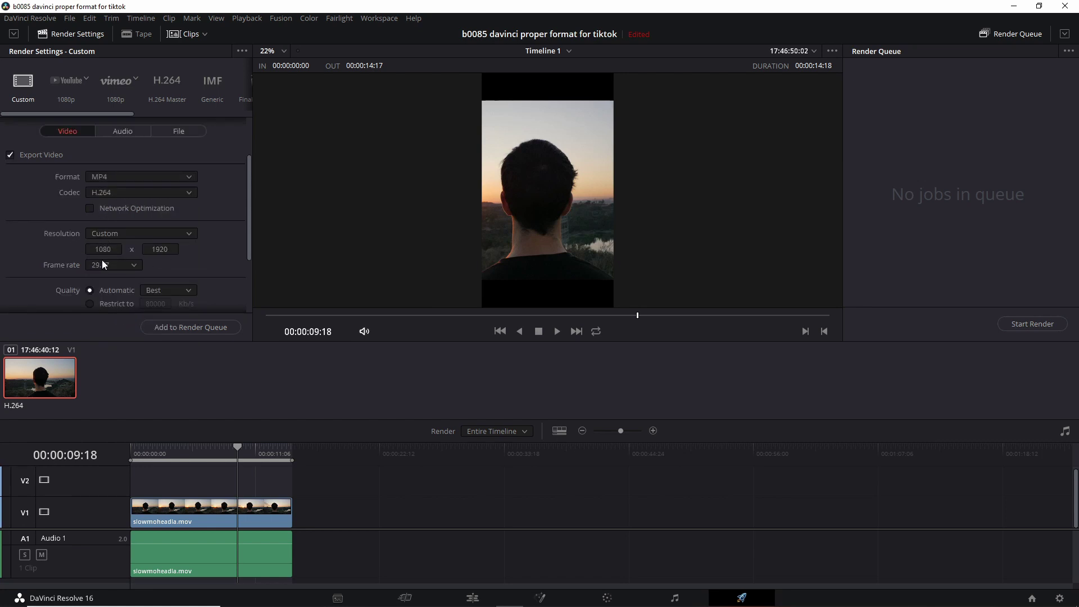
scroll(169, 257, "down", 3)
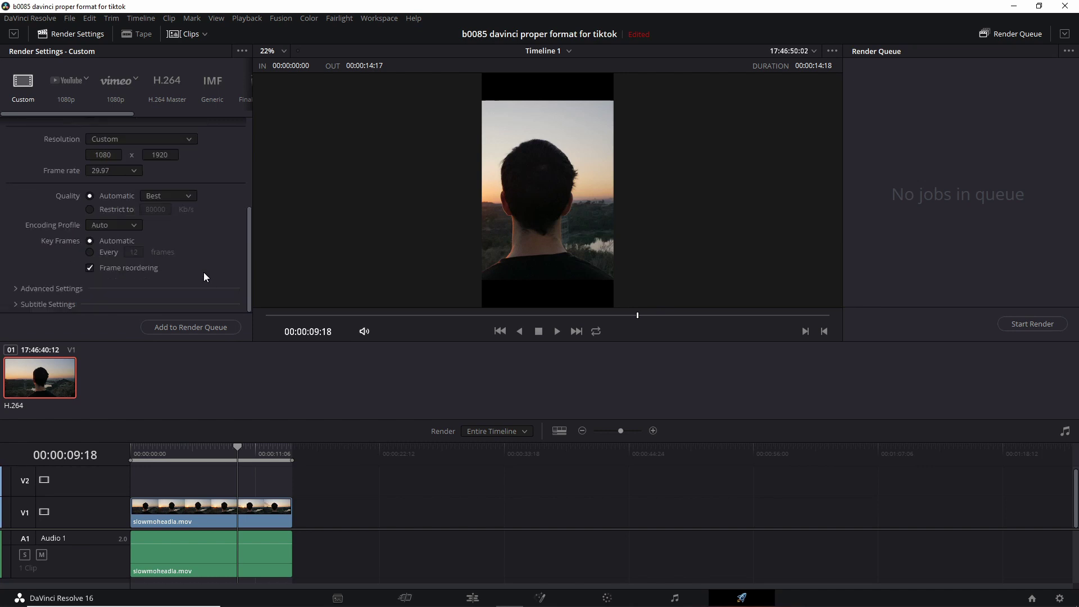